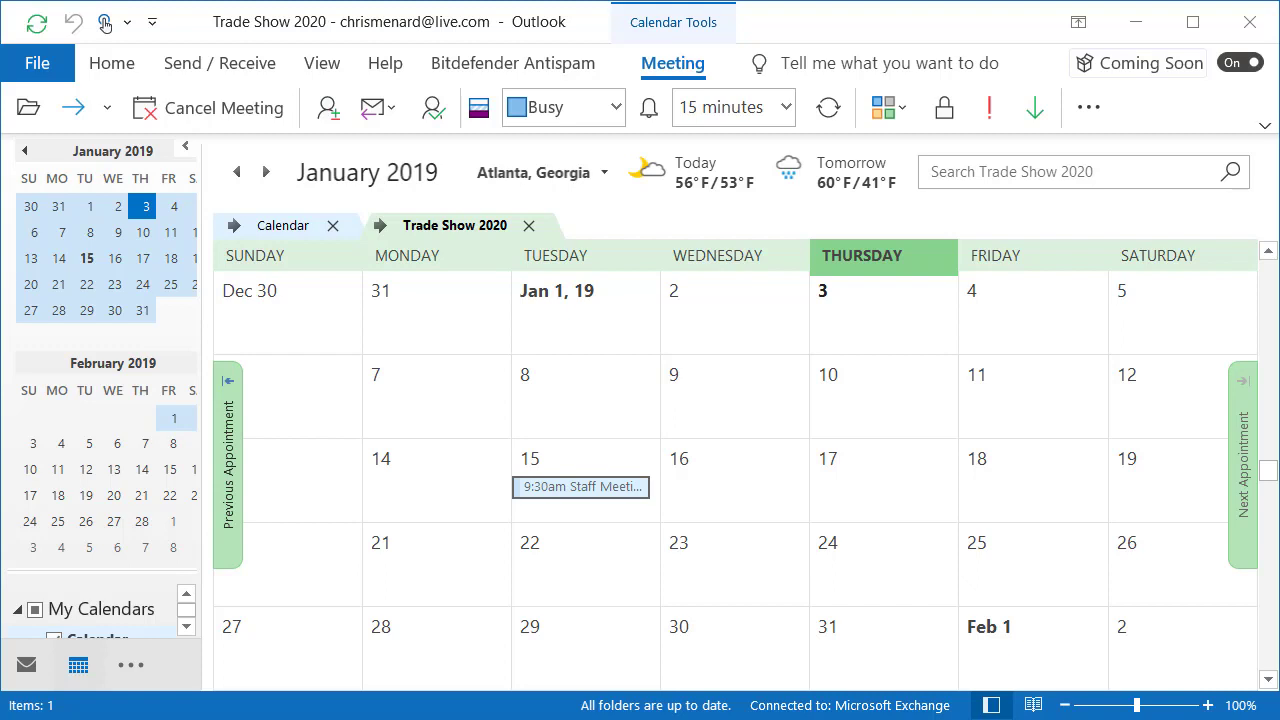
- View the January 15 staff meeting details in Outlook, then close it without saving
double_click(578, 490)
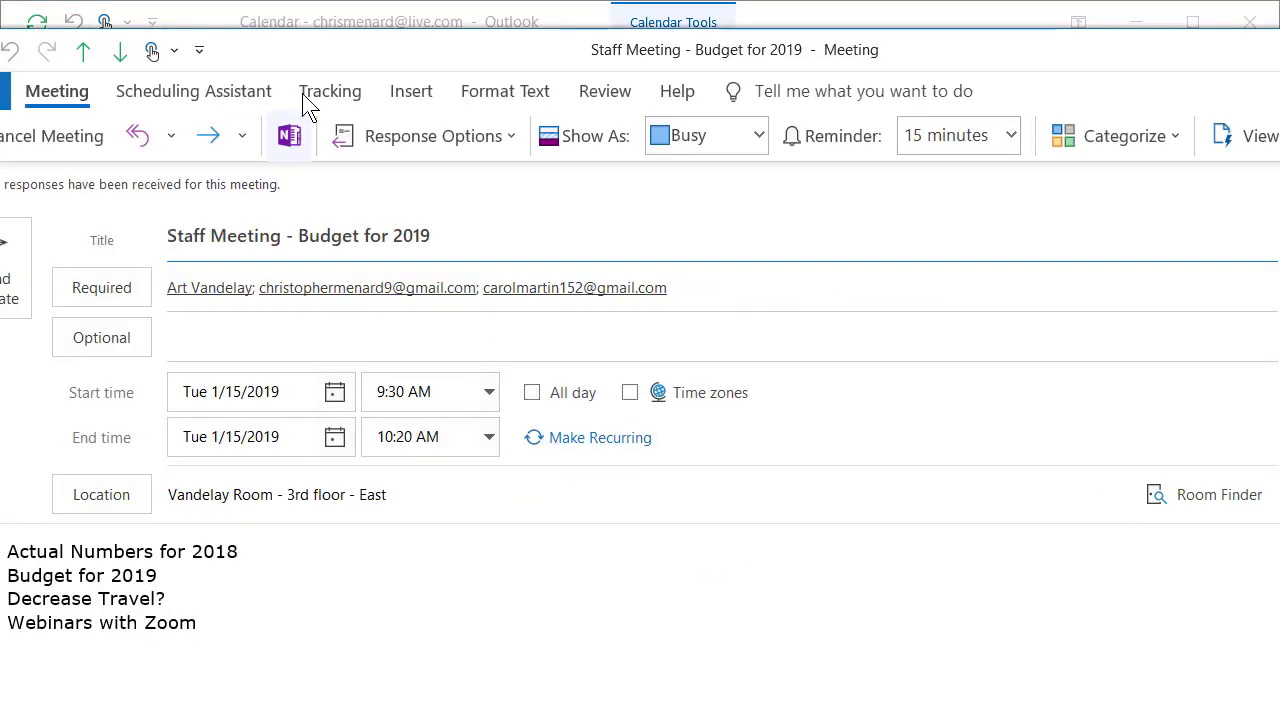
drag(340, 60, 416, 37)
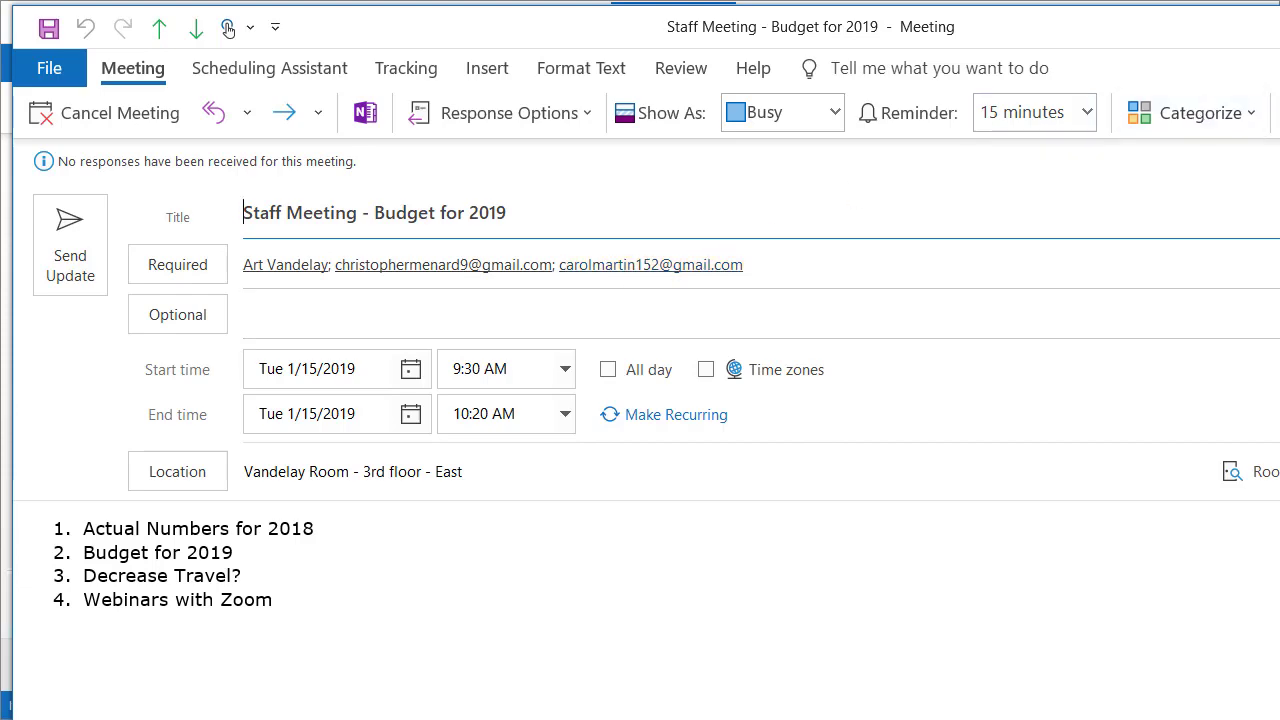
key(Escape)
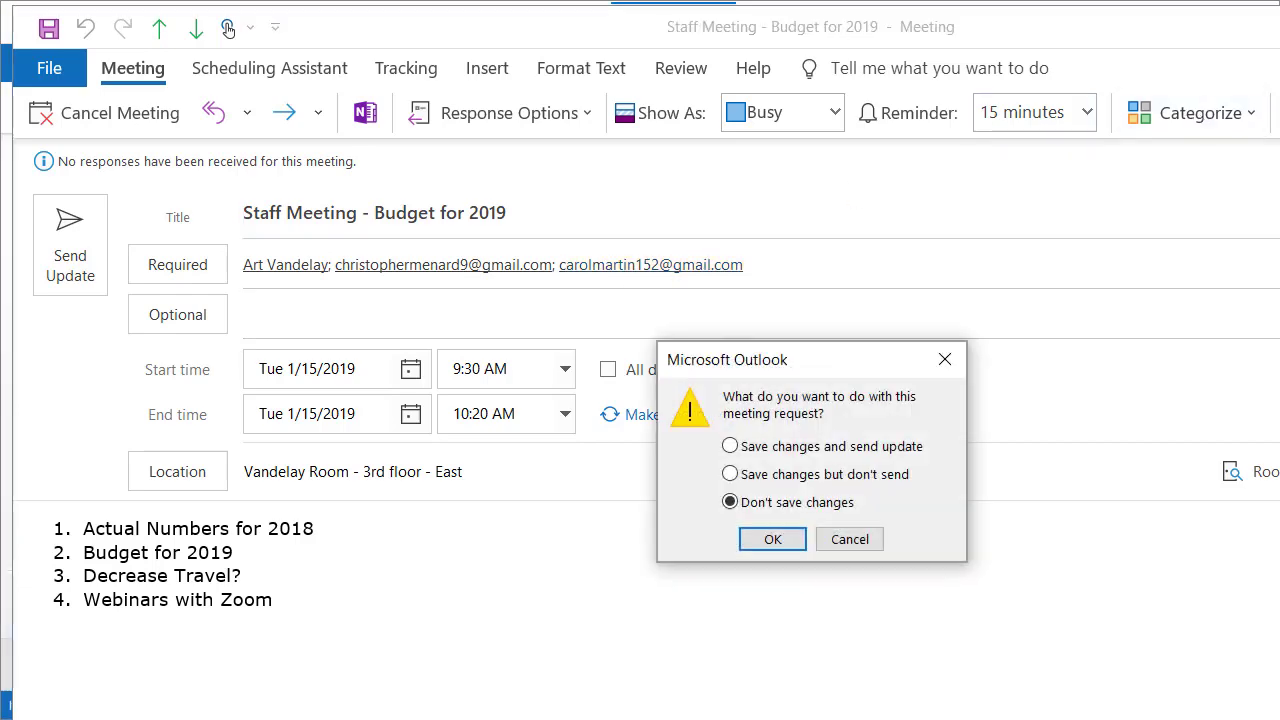
click(775, 540)
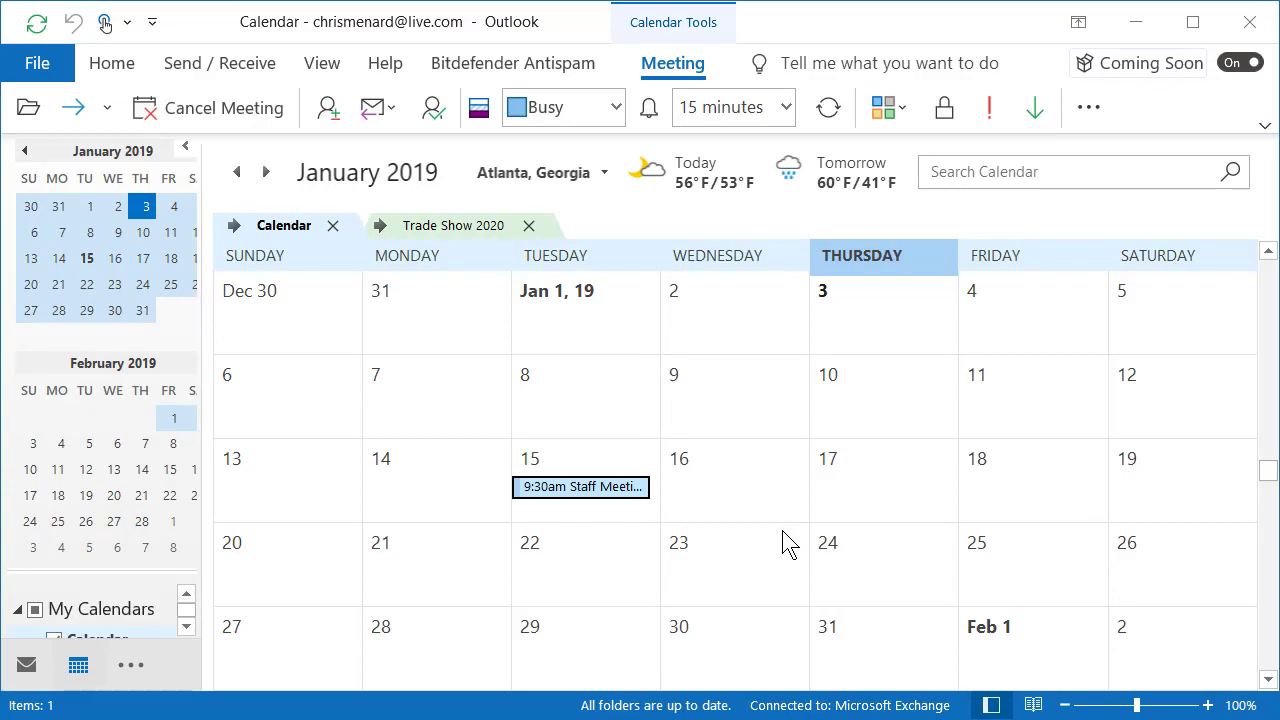
- Back in OneNote, open the Meetings section of the Training notebook
key(alt+Tab)
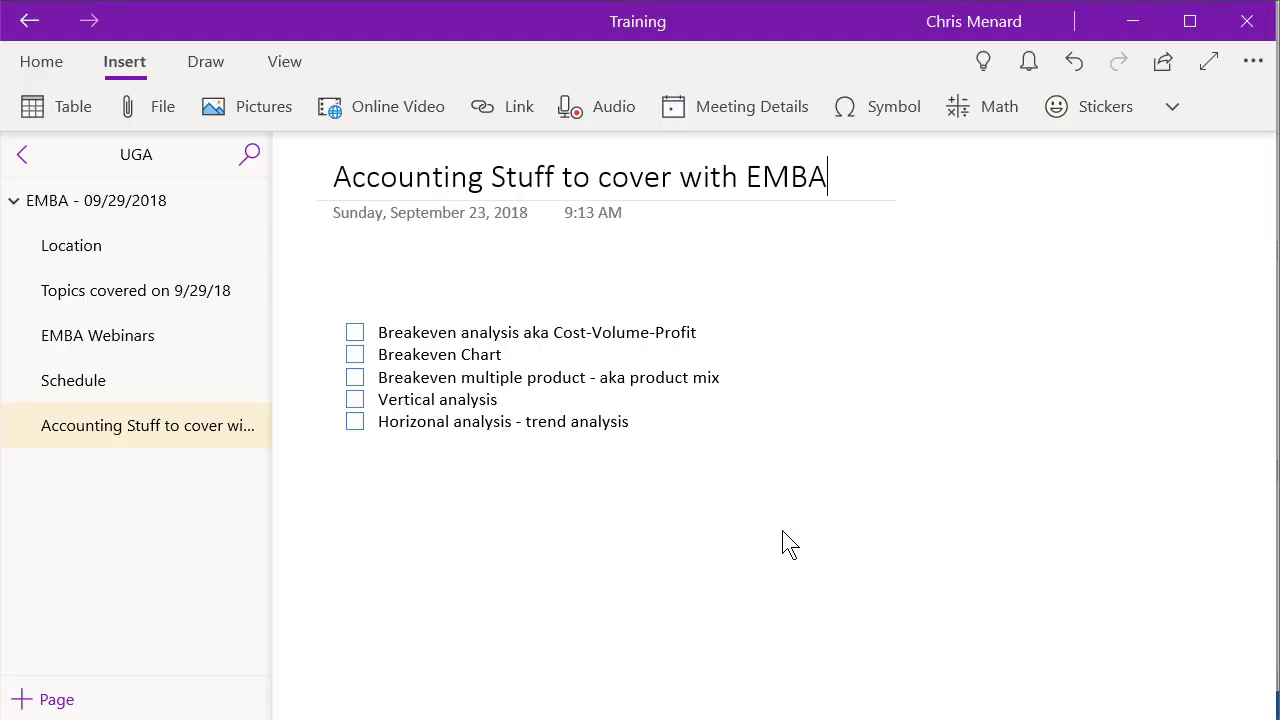
click(24, 154)
click(31, 156)
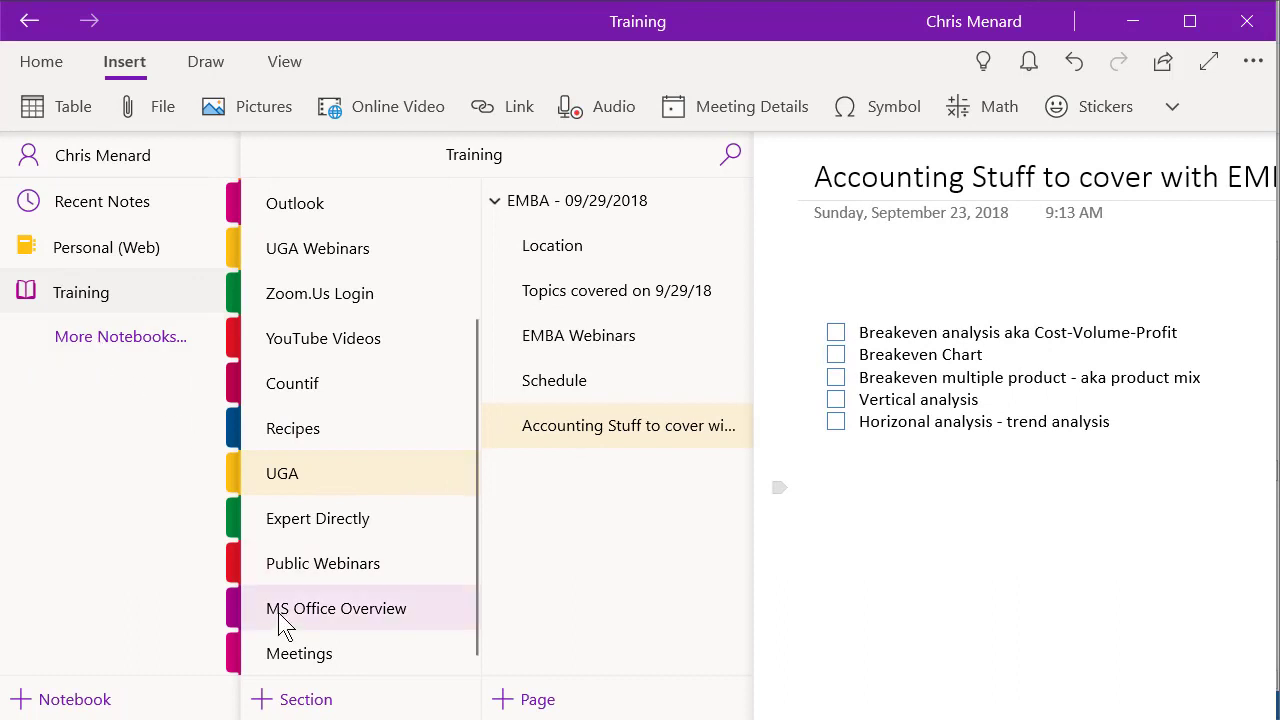
click(280, 652)
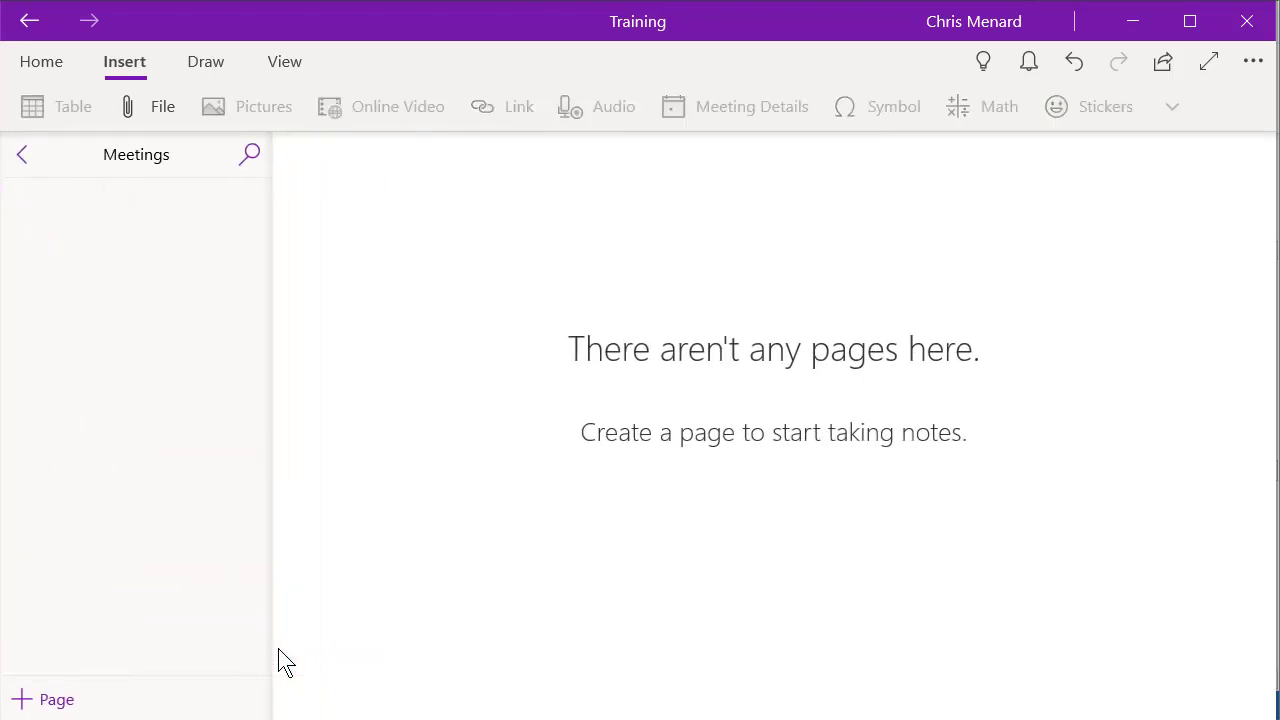
- Add a new page titled 'Meetings Overview' to the Meetings section
click(70, 705)
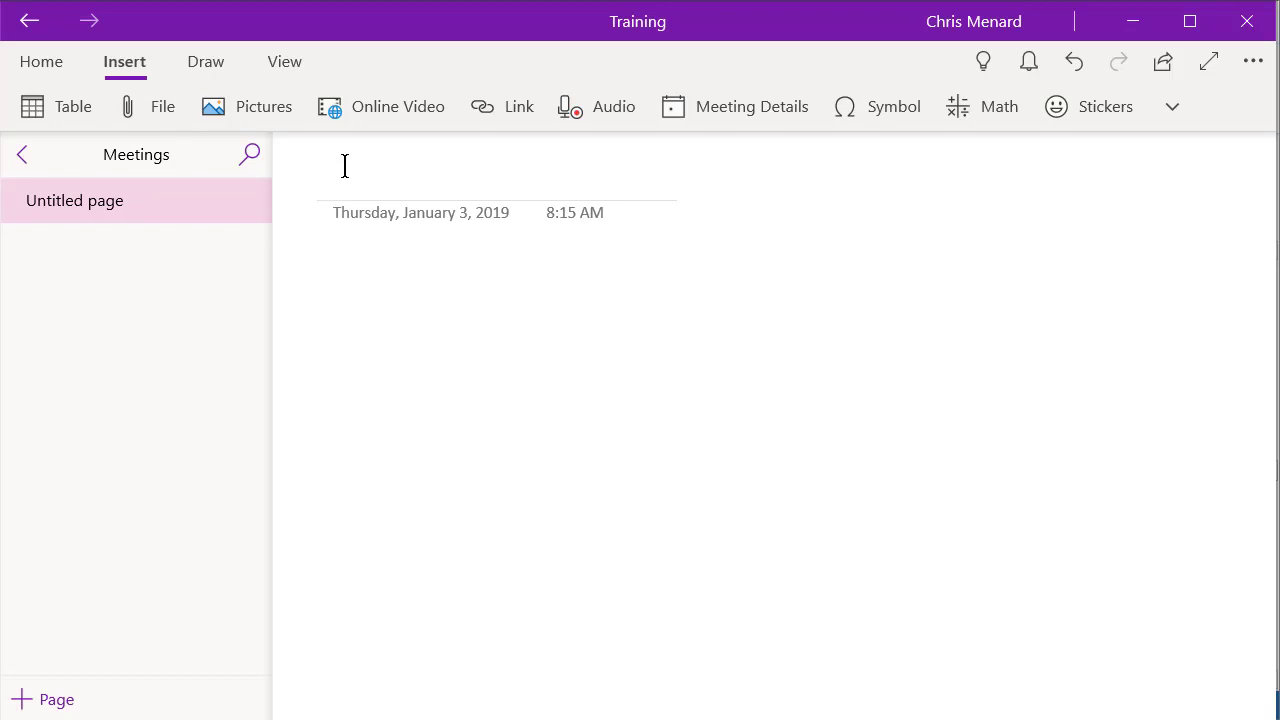
text(Meeting)
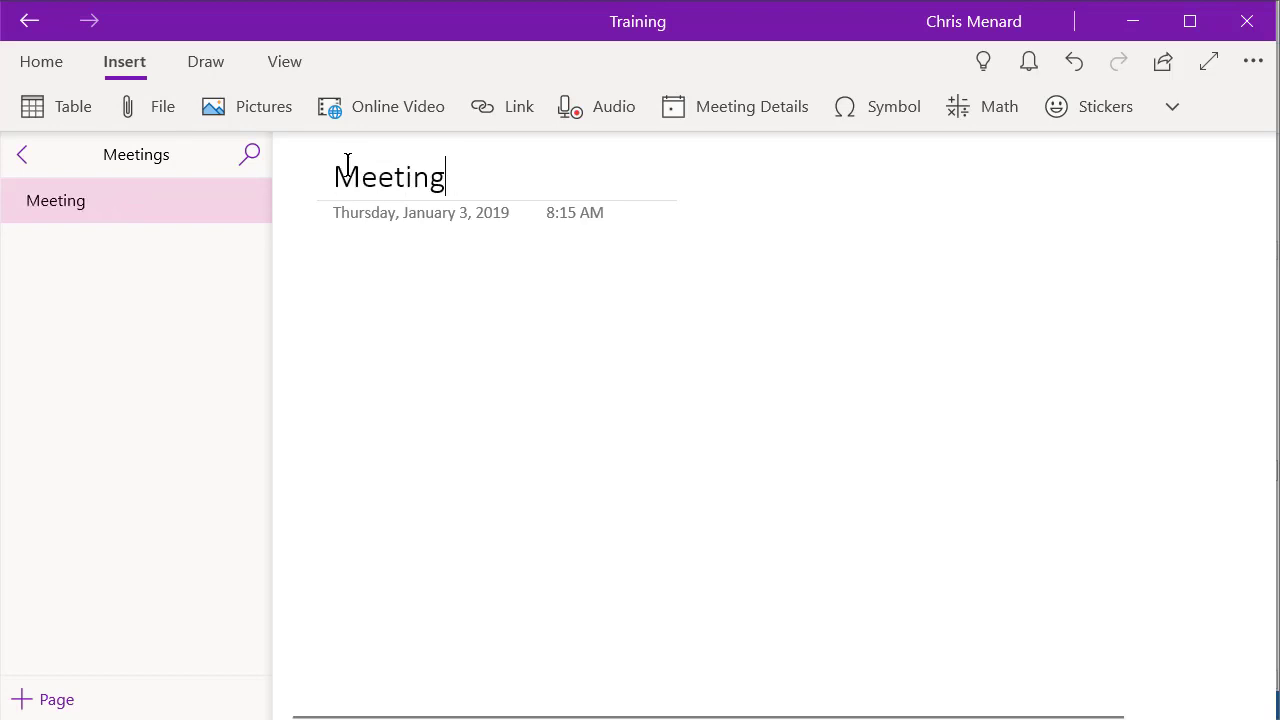
text(s Overview)
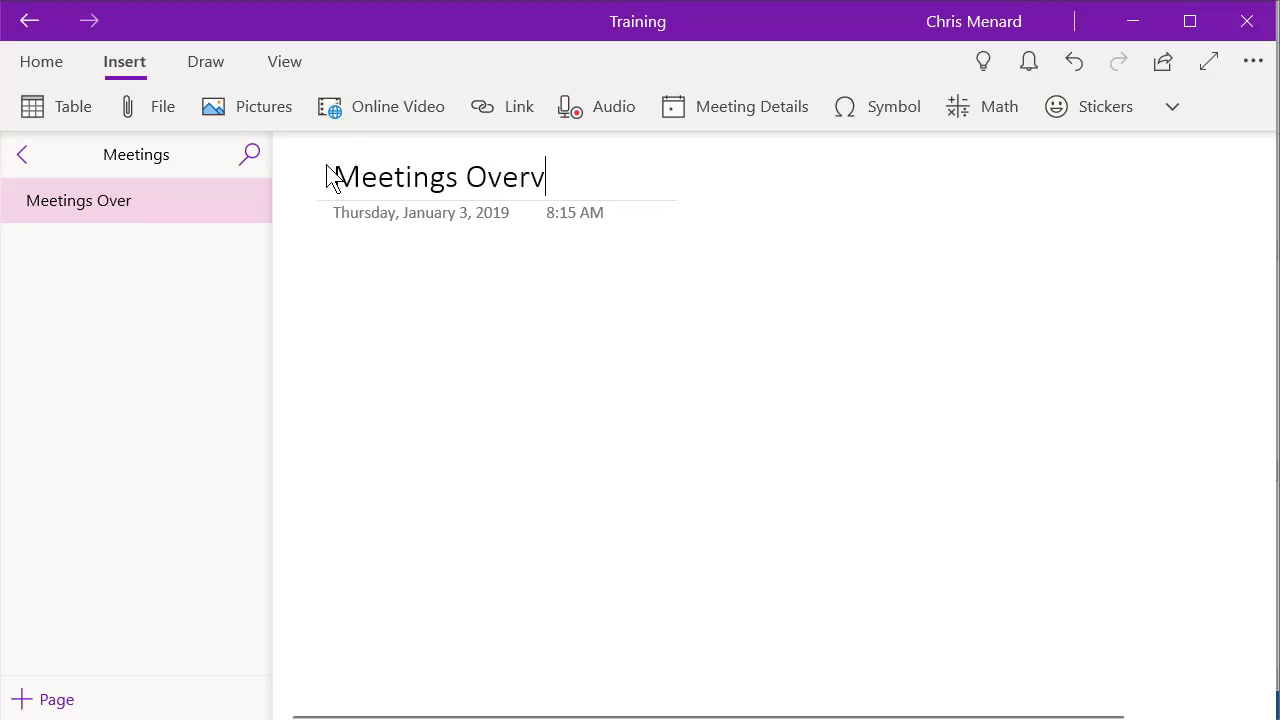
key(Return)
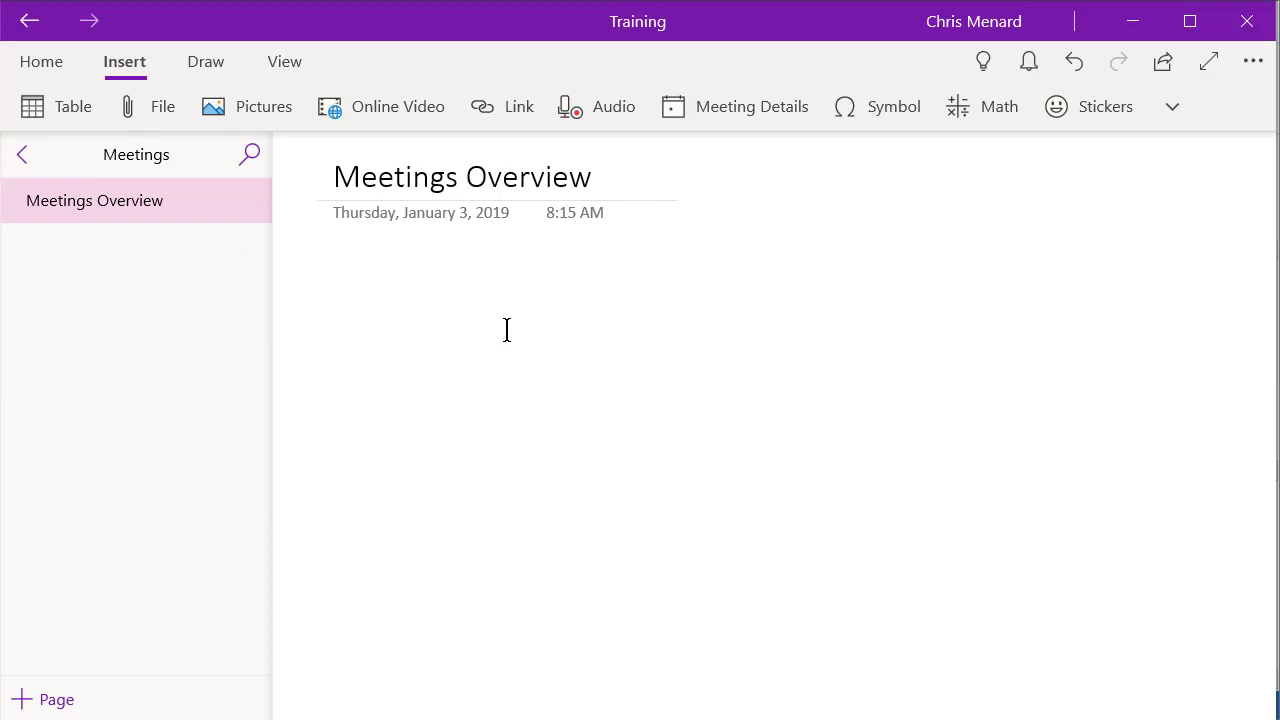
- Type the linked lines [[January 15, 2019]] and [[February 4, 2019]] to create matching date pages
text([[)
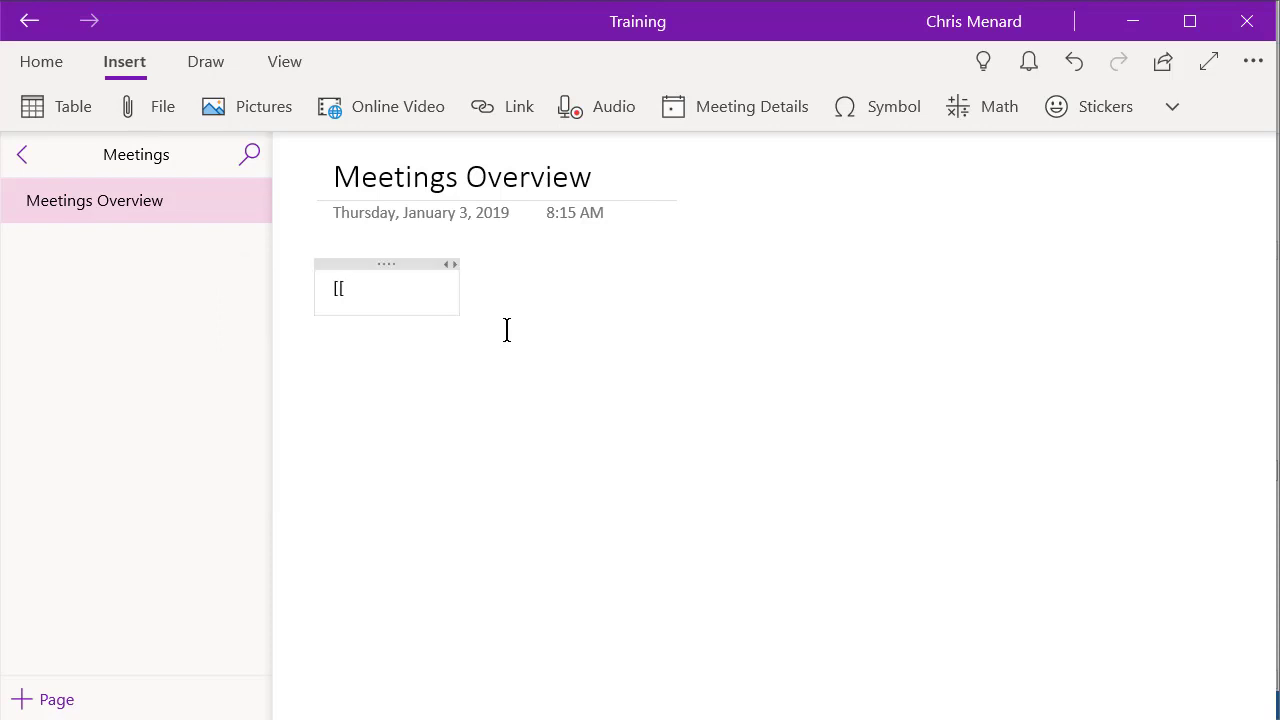
text(January 15)
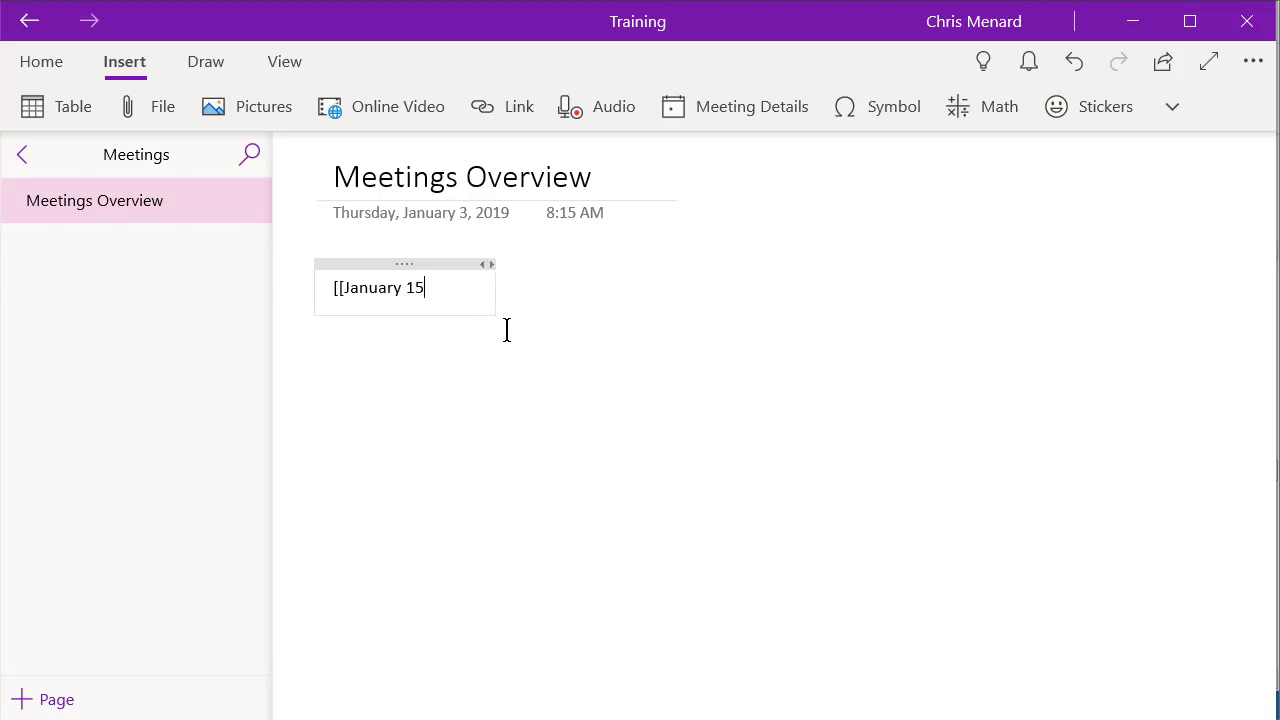
text(, 2019)
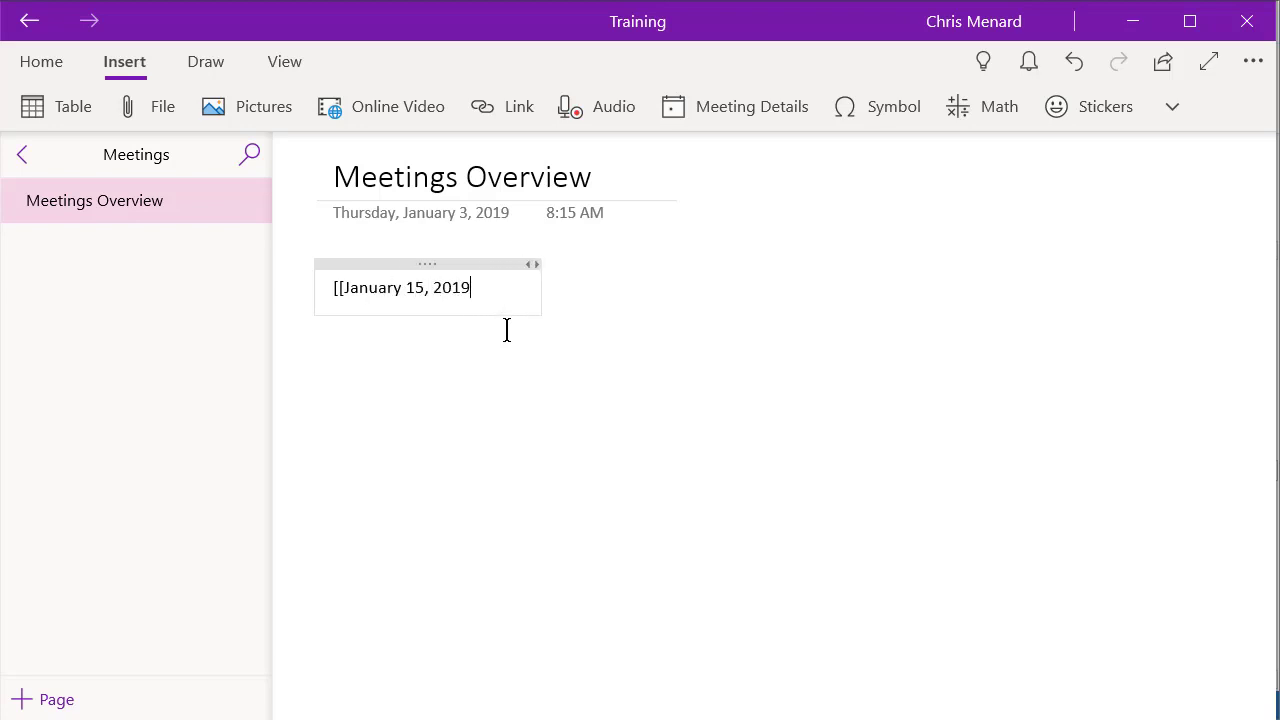
text(]])
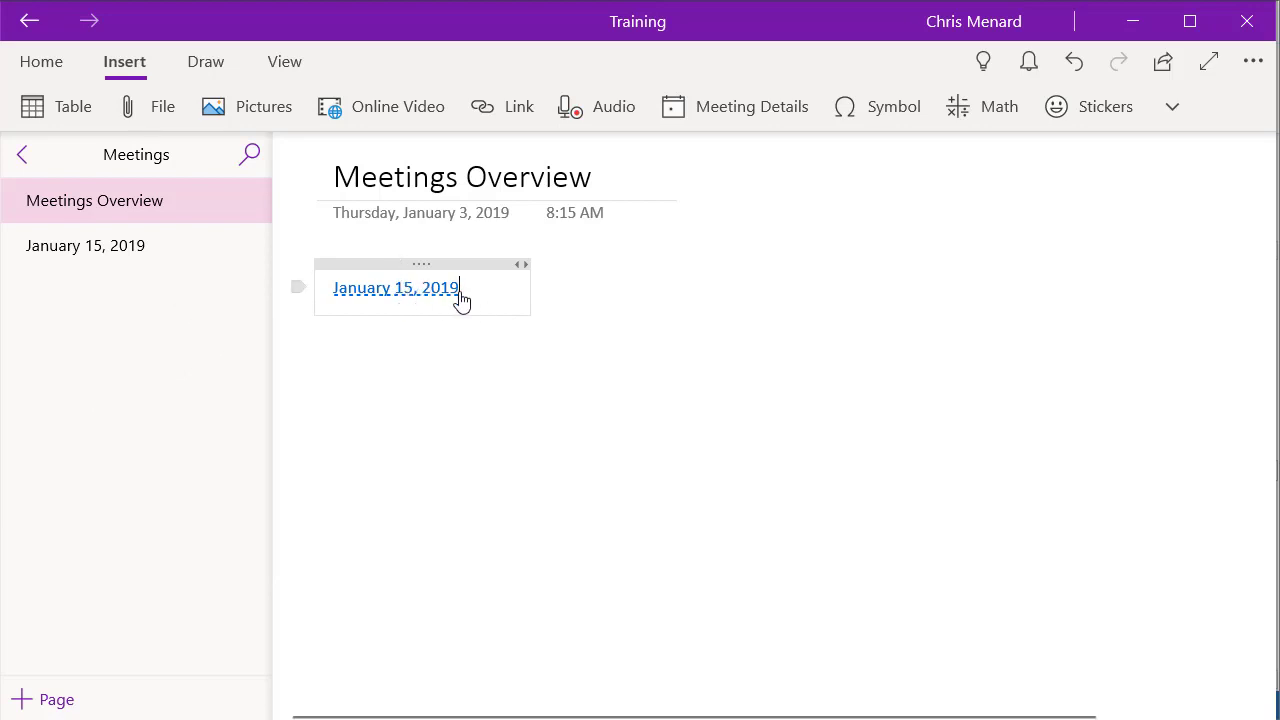
key(Return)
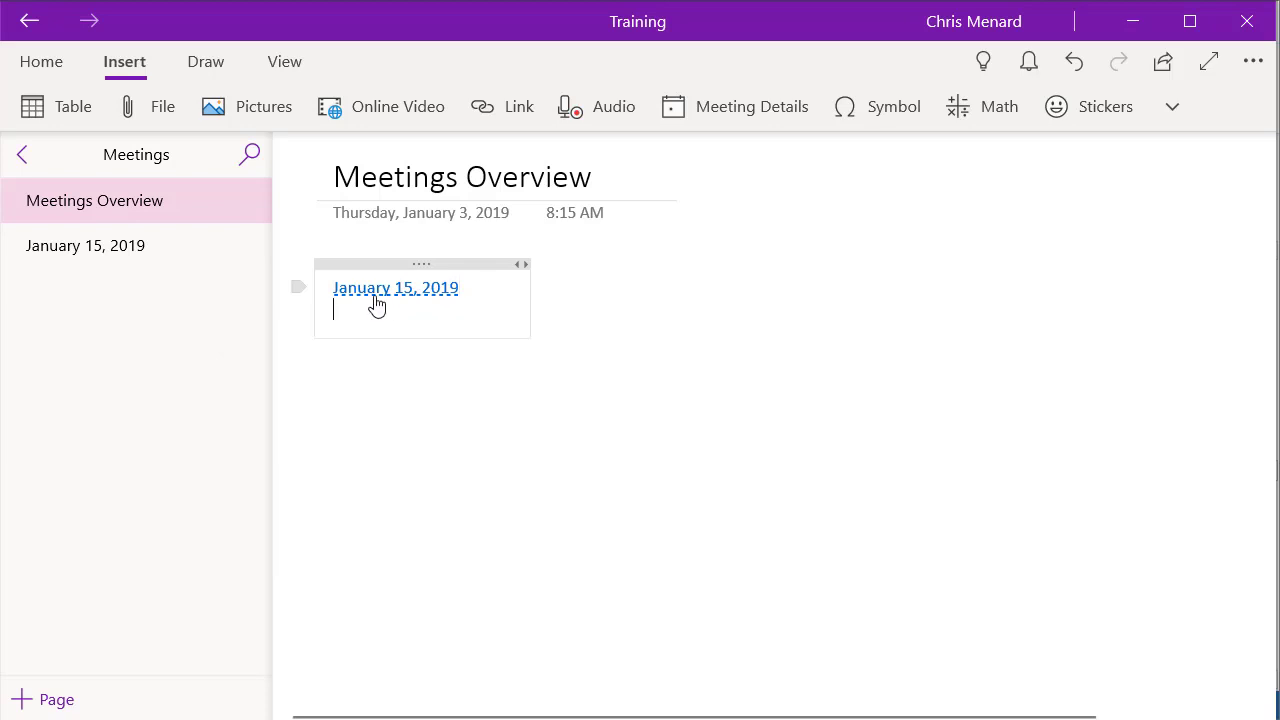
text([[Febr)
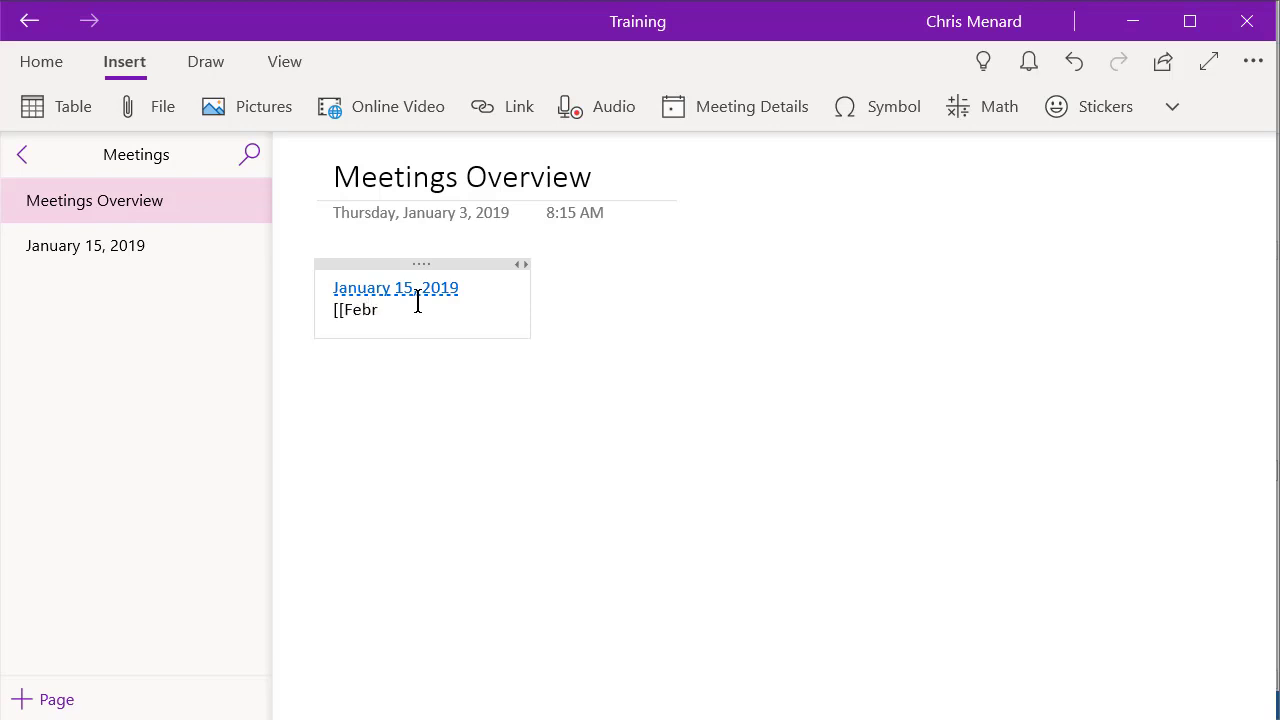
text(uary 4, 2019)
key(BackSpace)
text(19)
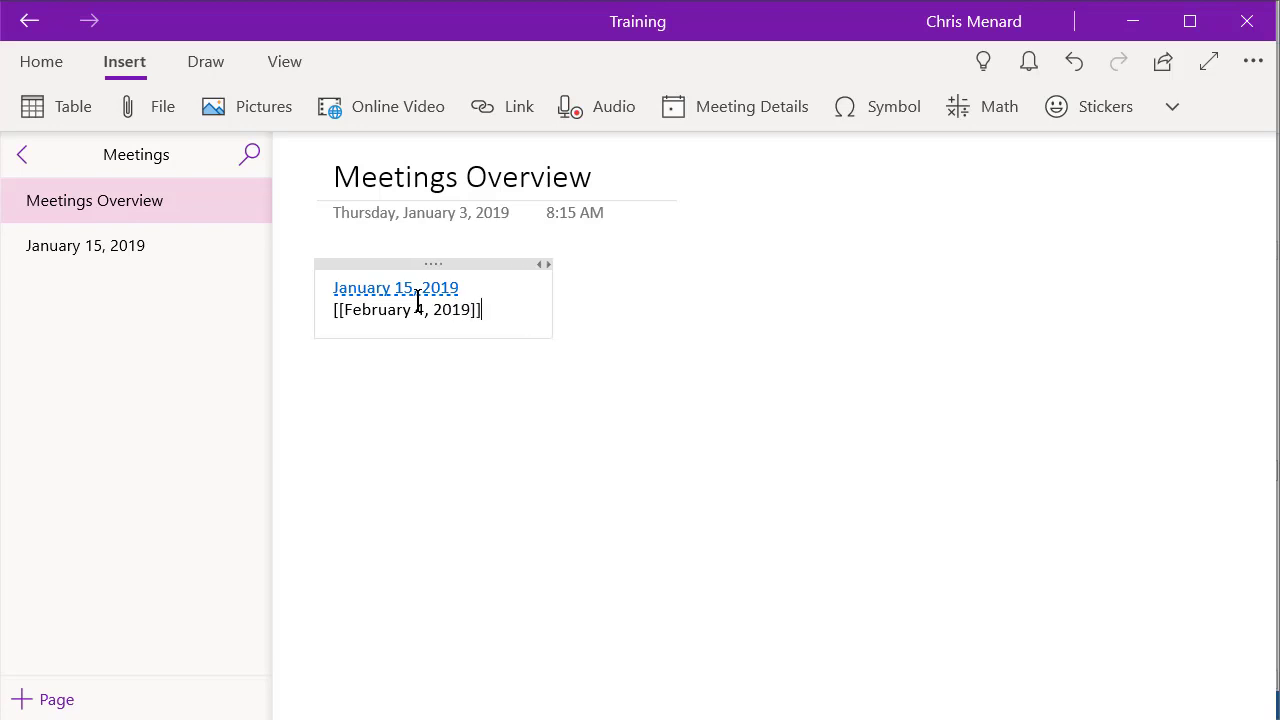
text(]])
key(Return)
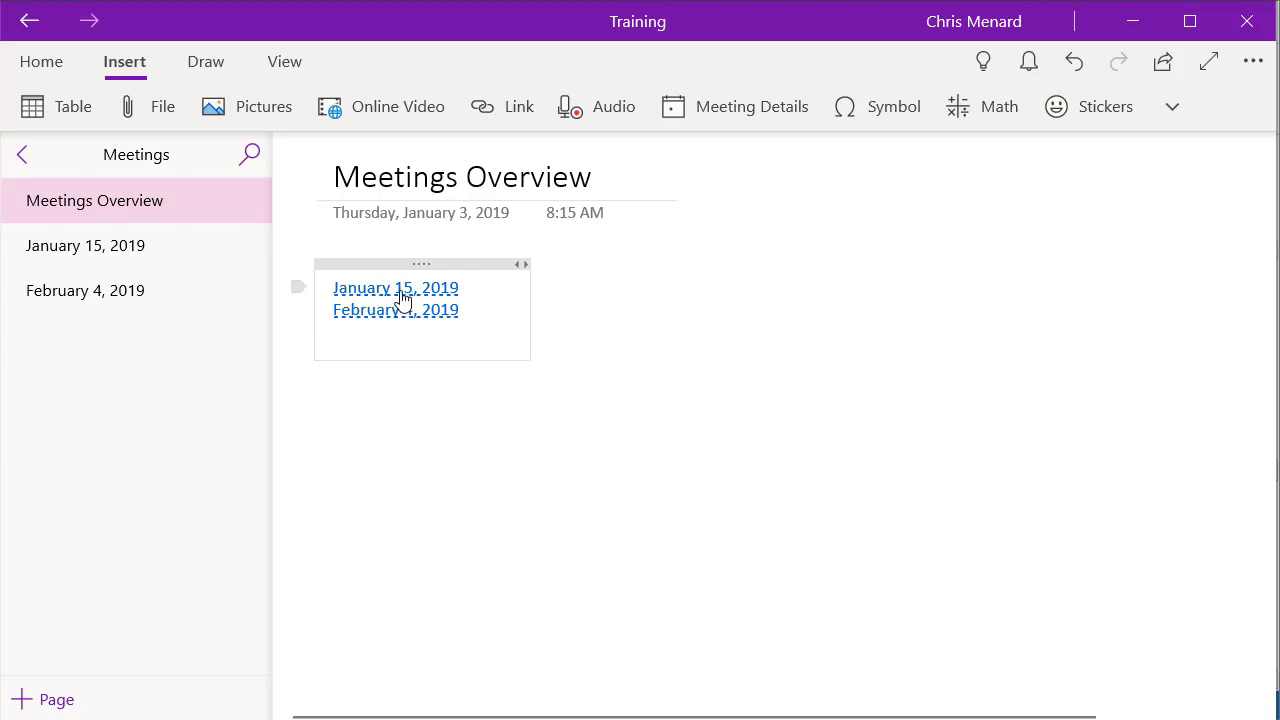
- Test the January 15 and February 4, 2019 links, ending on the January 15, 2019 page
click(400, 297)
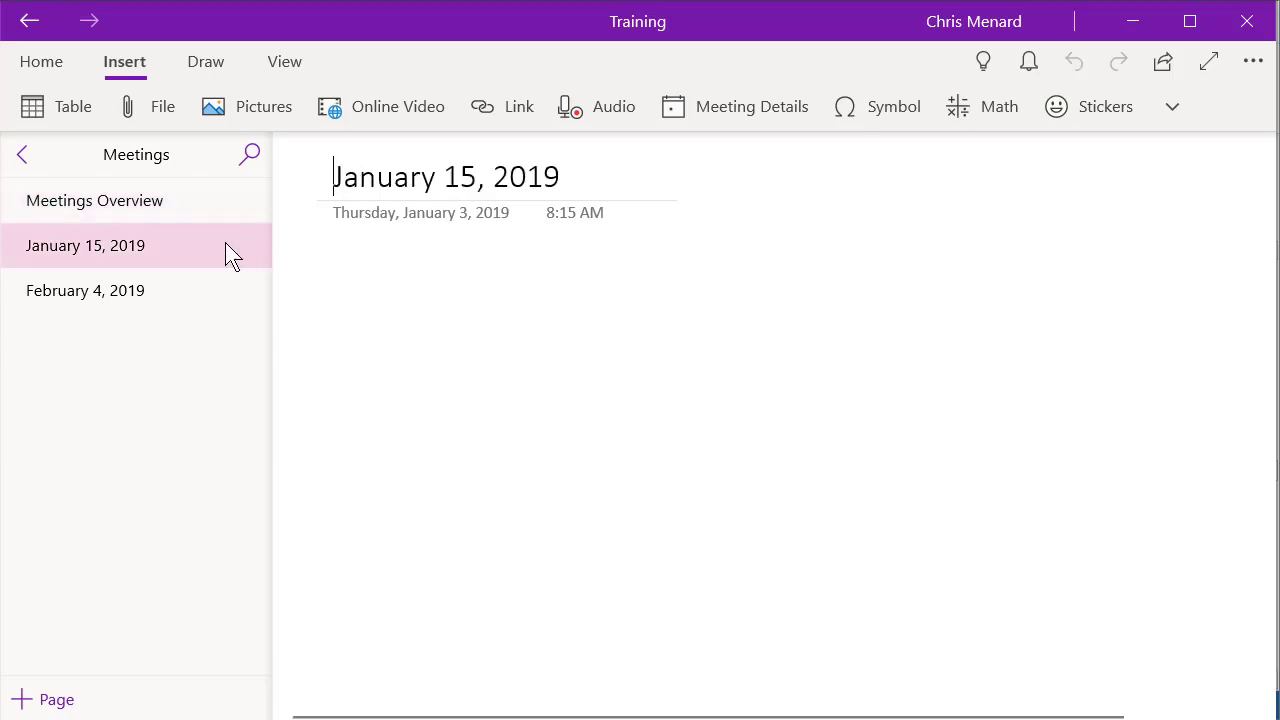
click(72, 200)
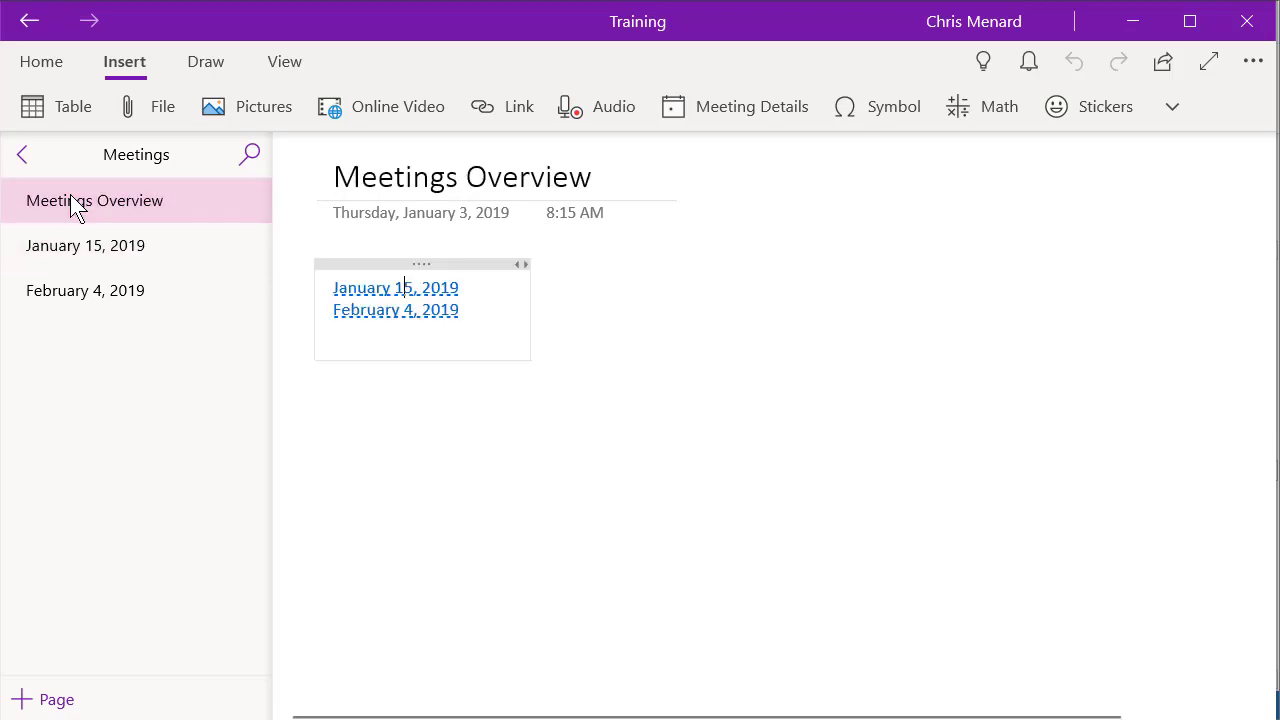
click(439, 316)
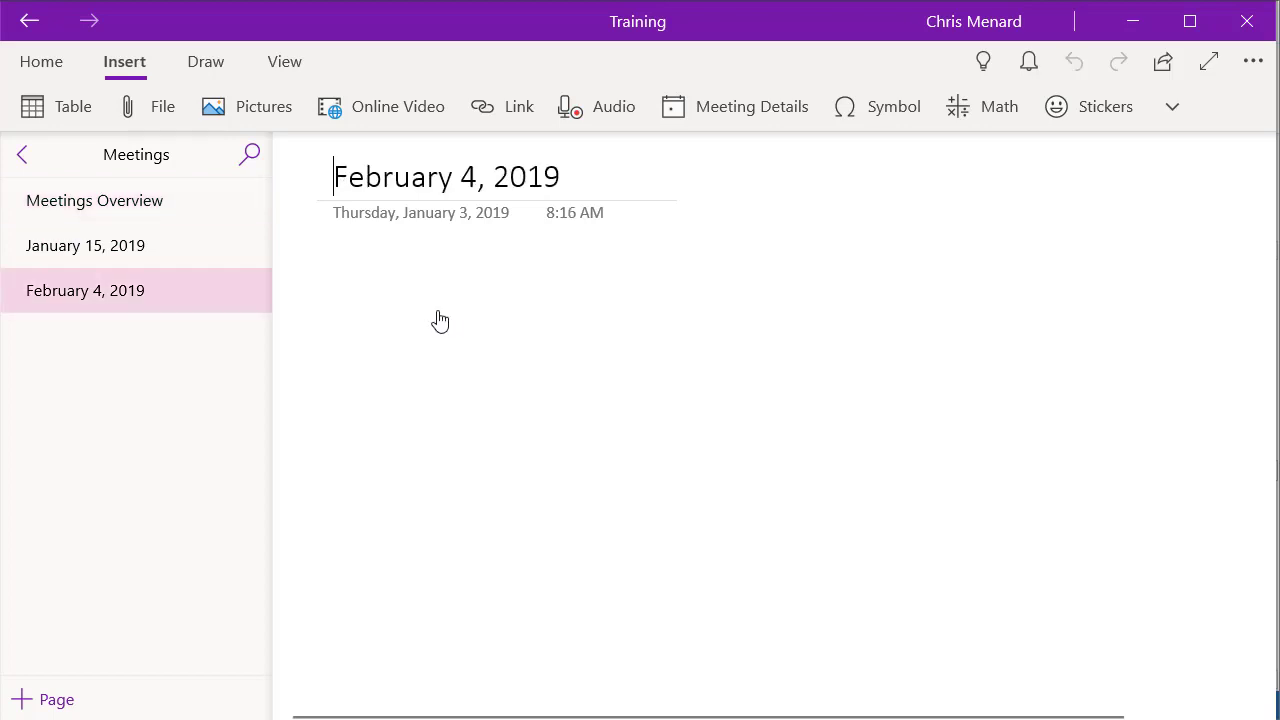
click(142, 247)
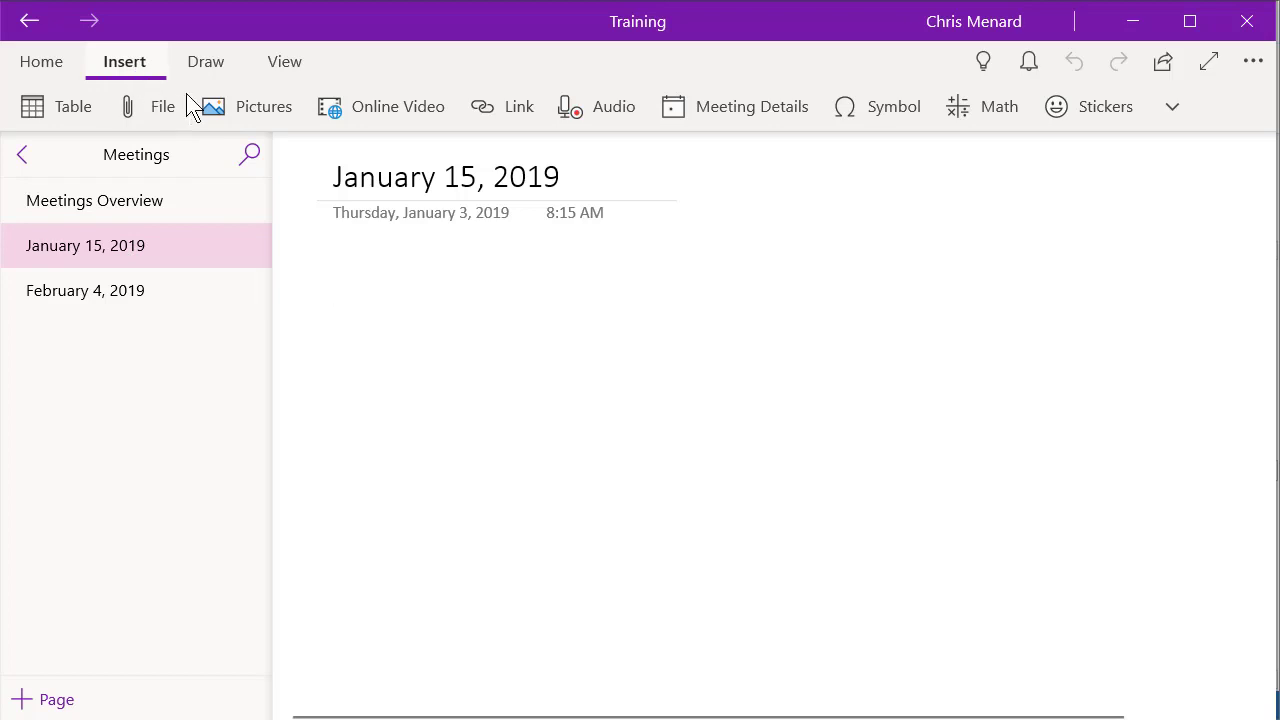
- Insert the January 15 'Staff Meeting - Budget for 2019' Outlook meeting details into the page
click(750, 115)
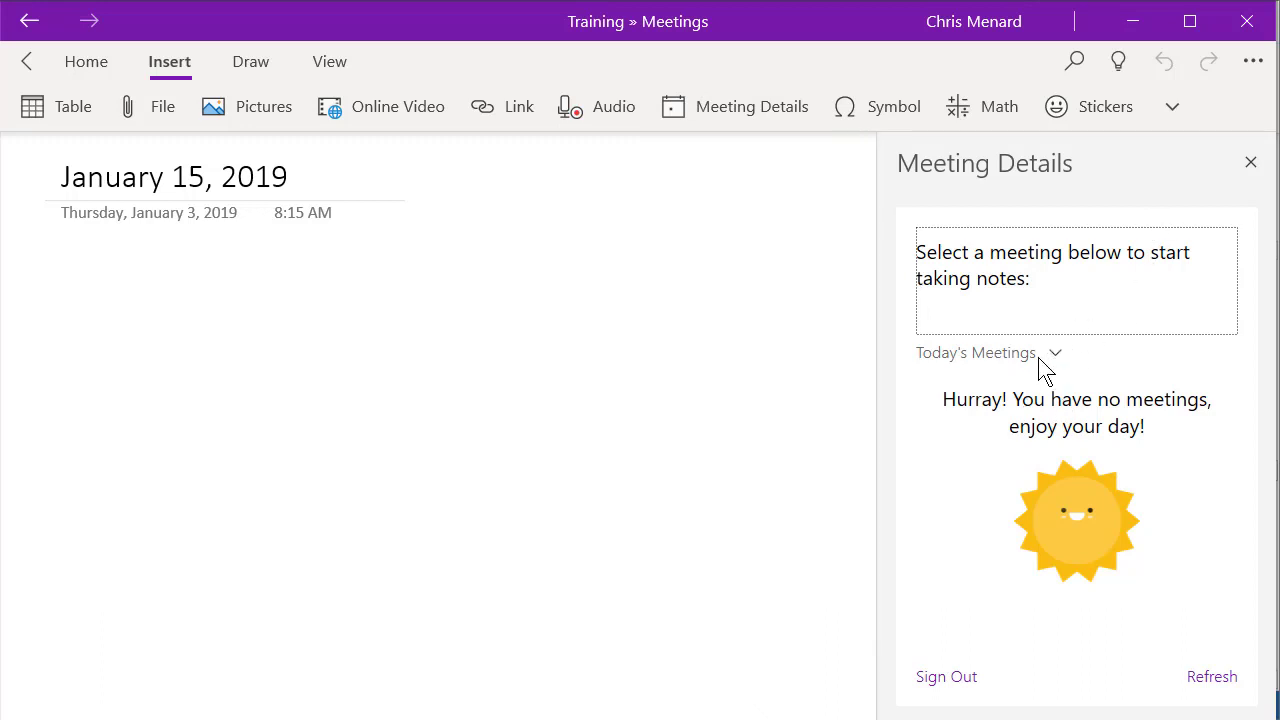
click(1039, 358)
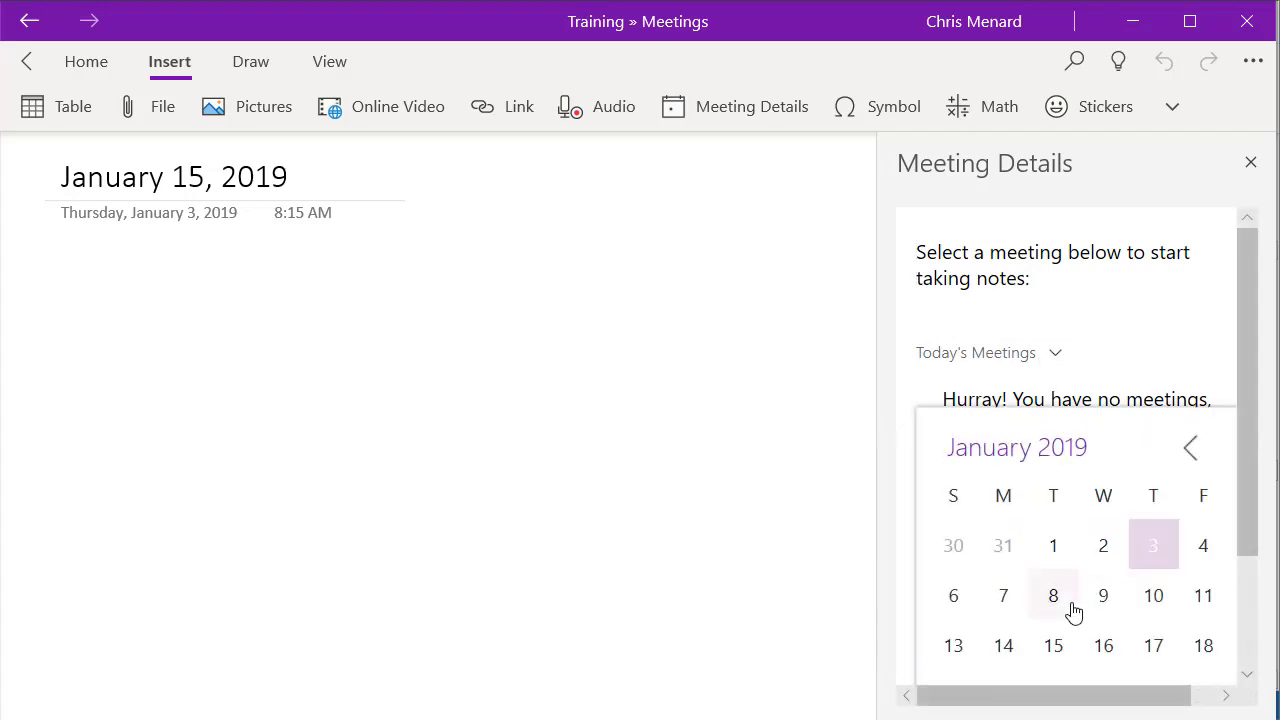
click(1053, 646)
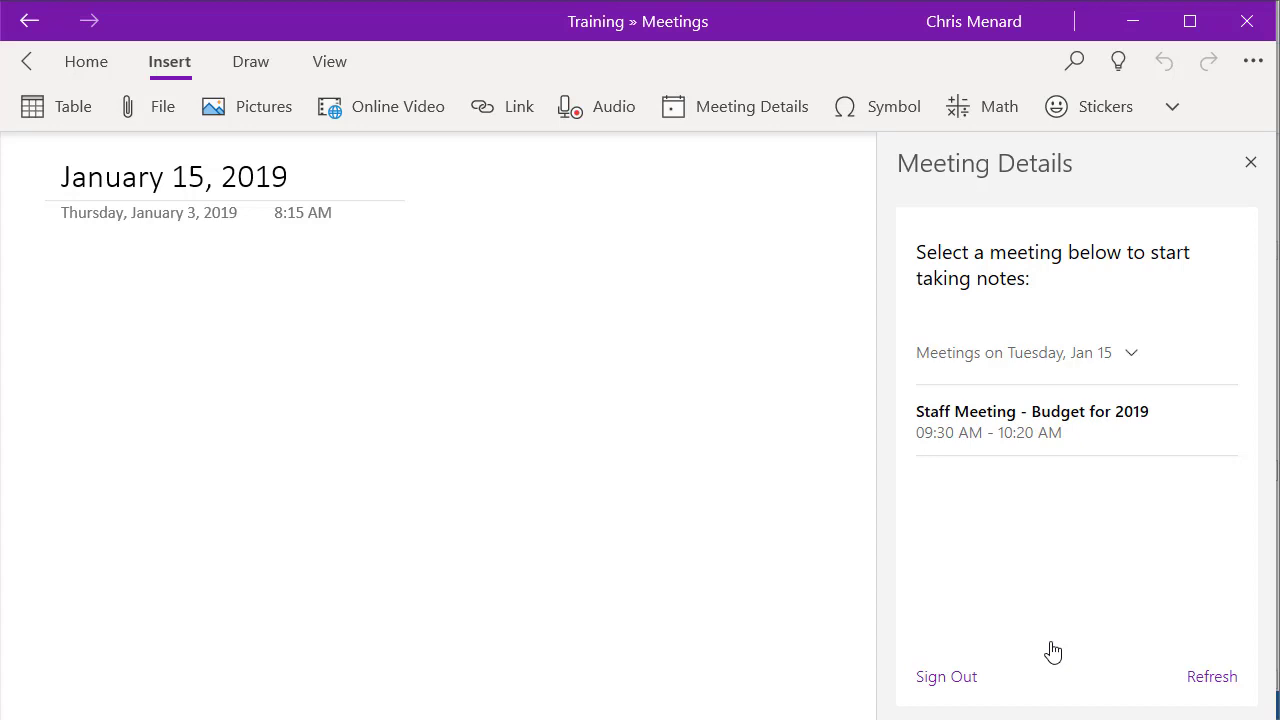
click(1046, 434)
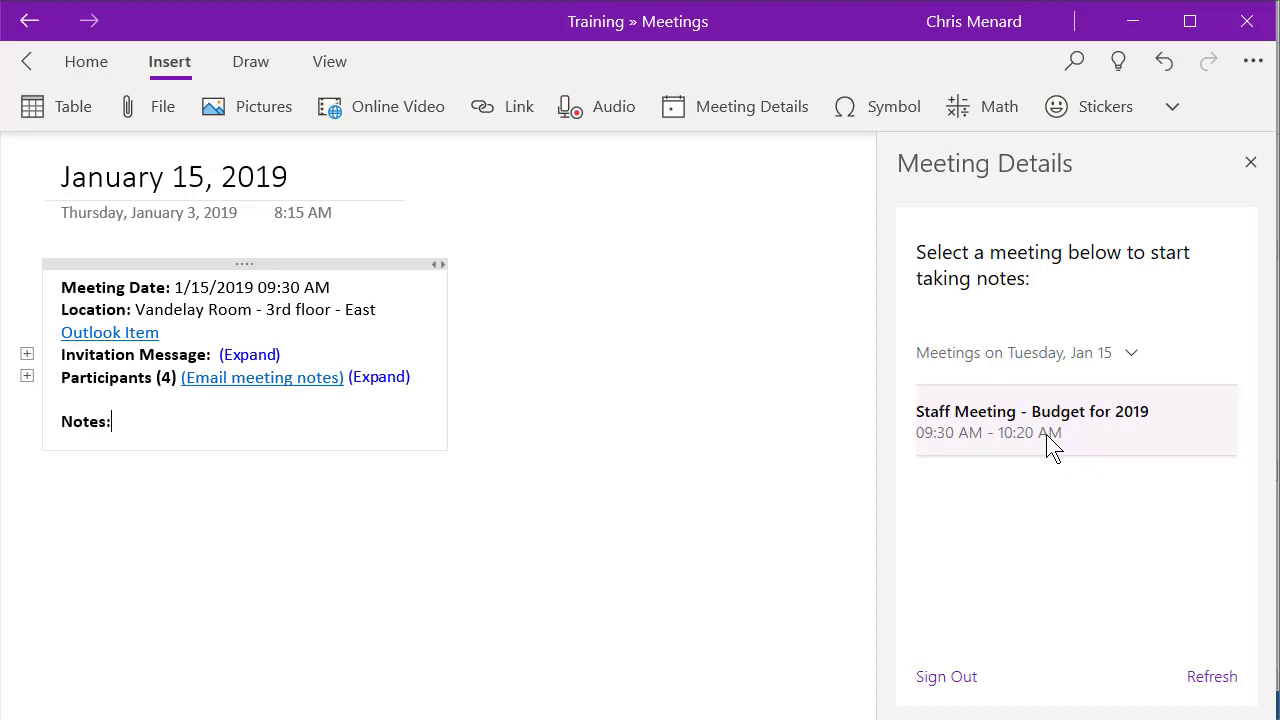
- Close the Meeting Details pane and expand then collapse the invitation message and participants
click(1251, 164)
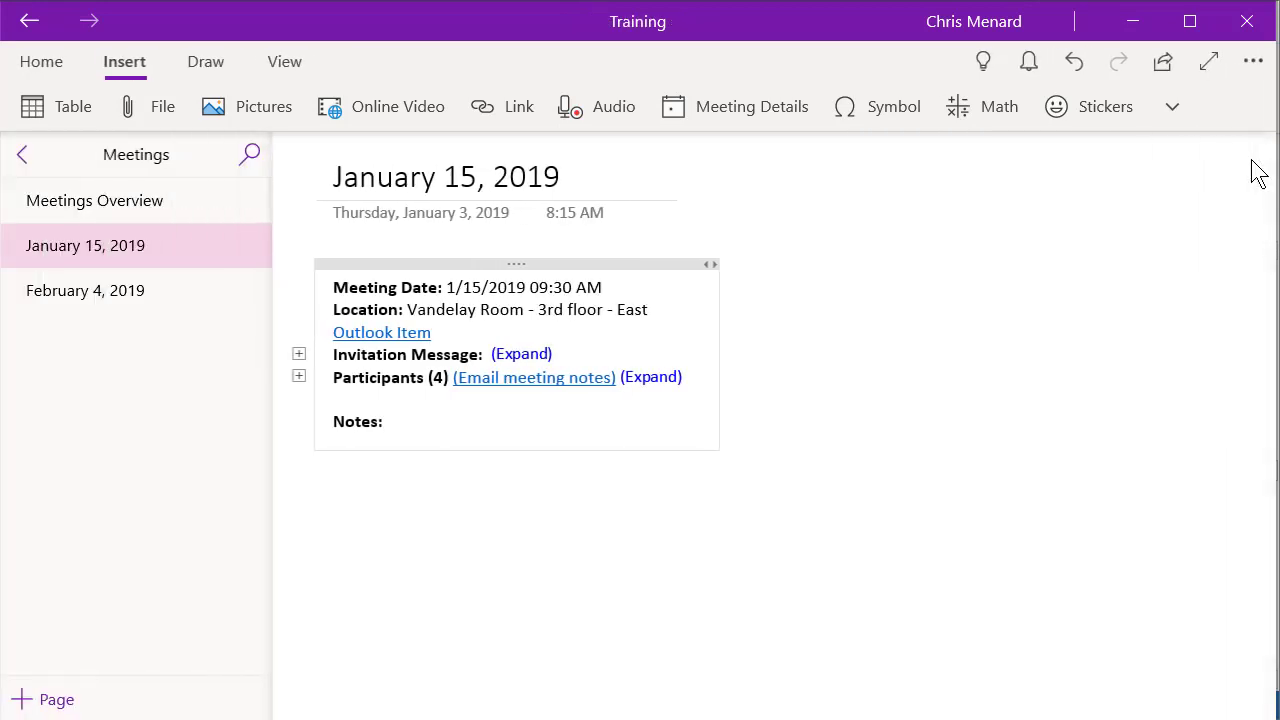
click(521, 355)
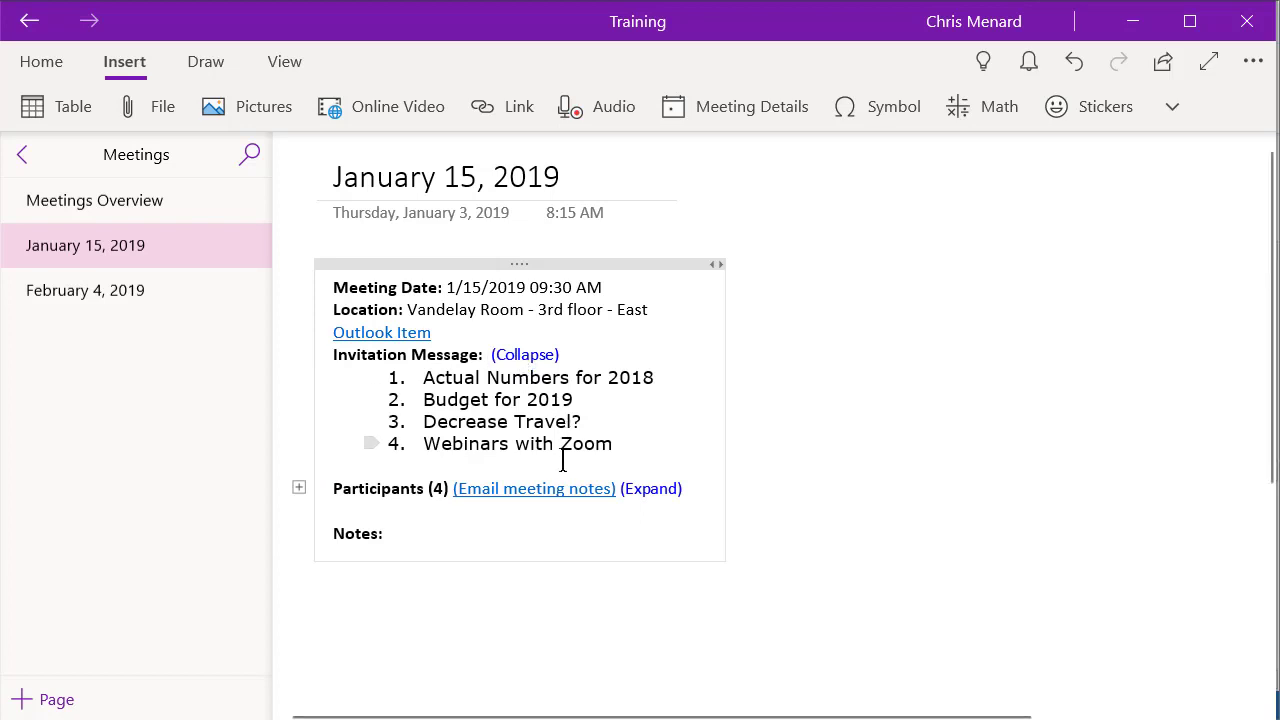
click(652, 494)
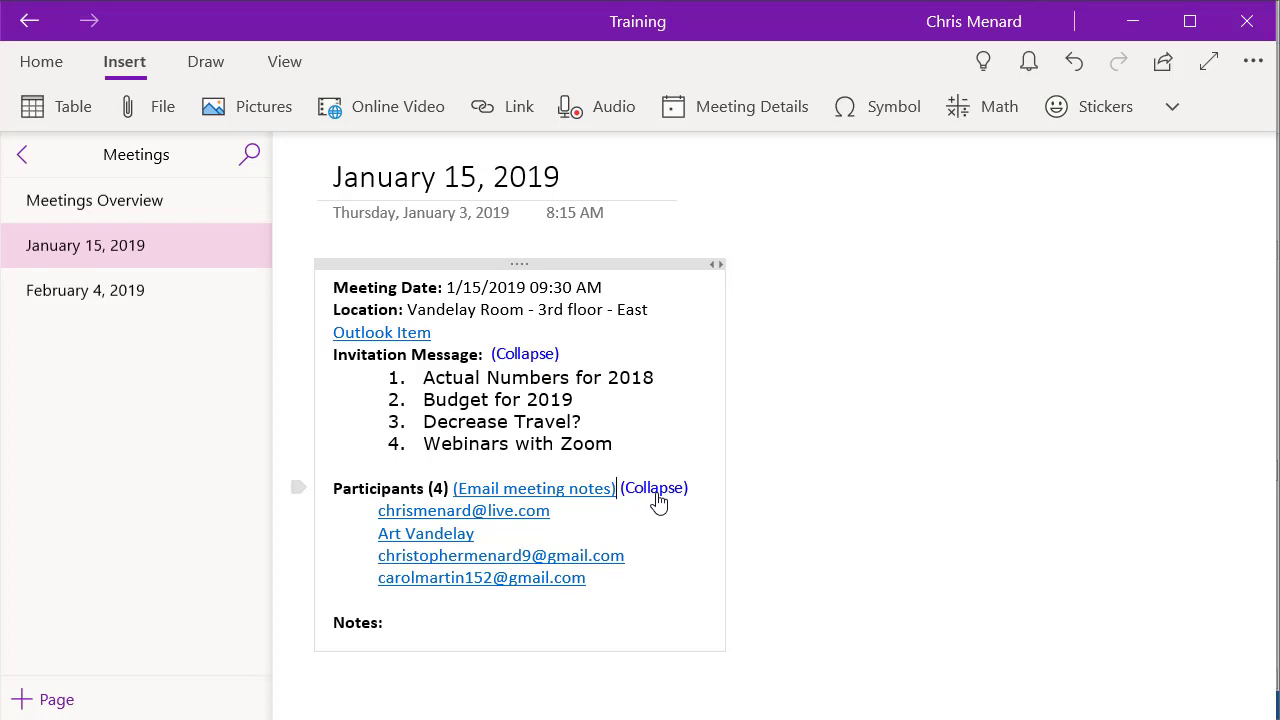
click(538, 366)
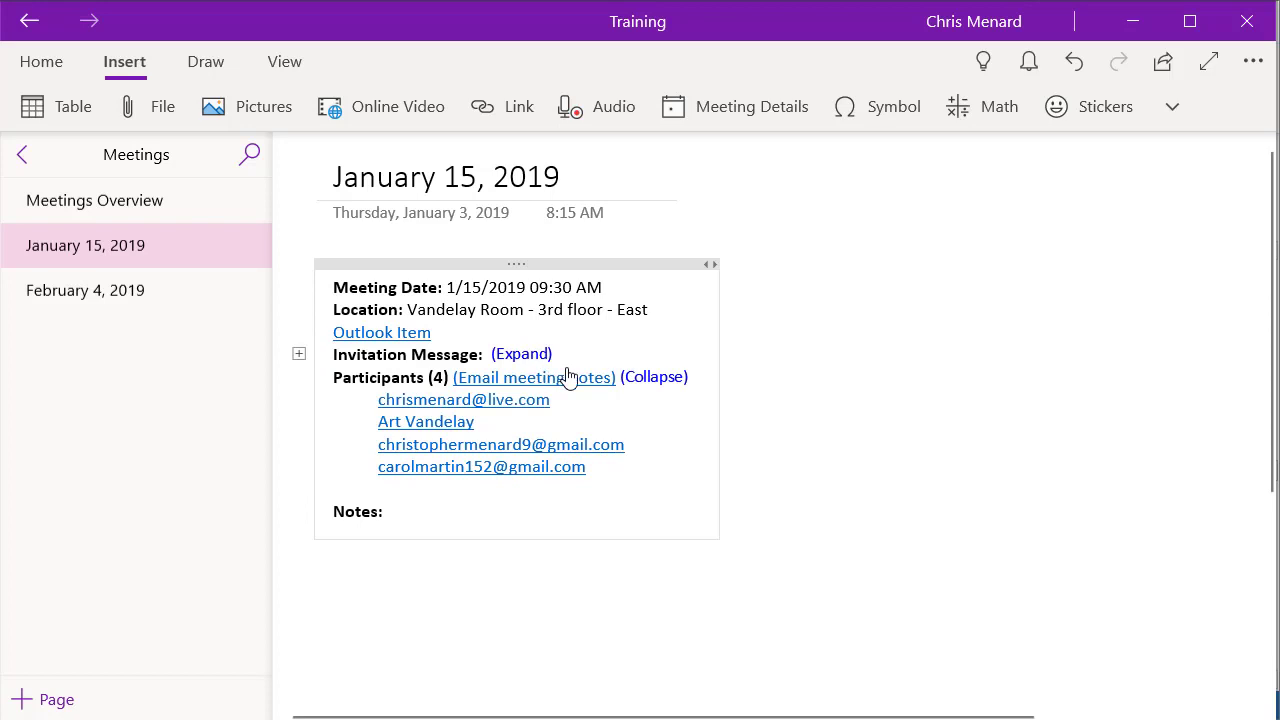
click(662, 382)
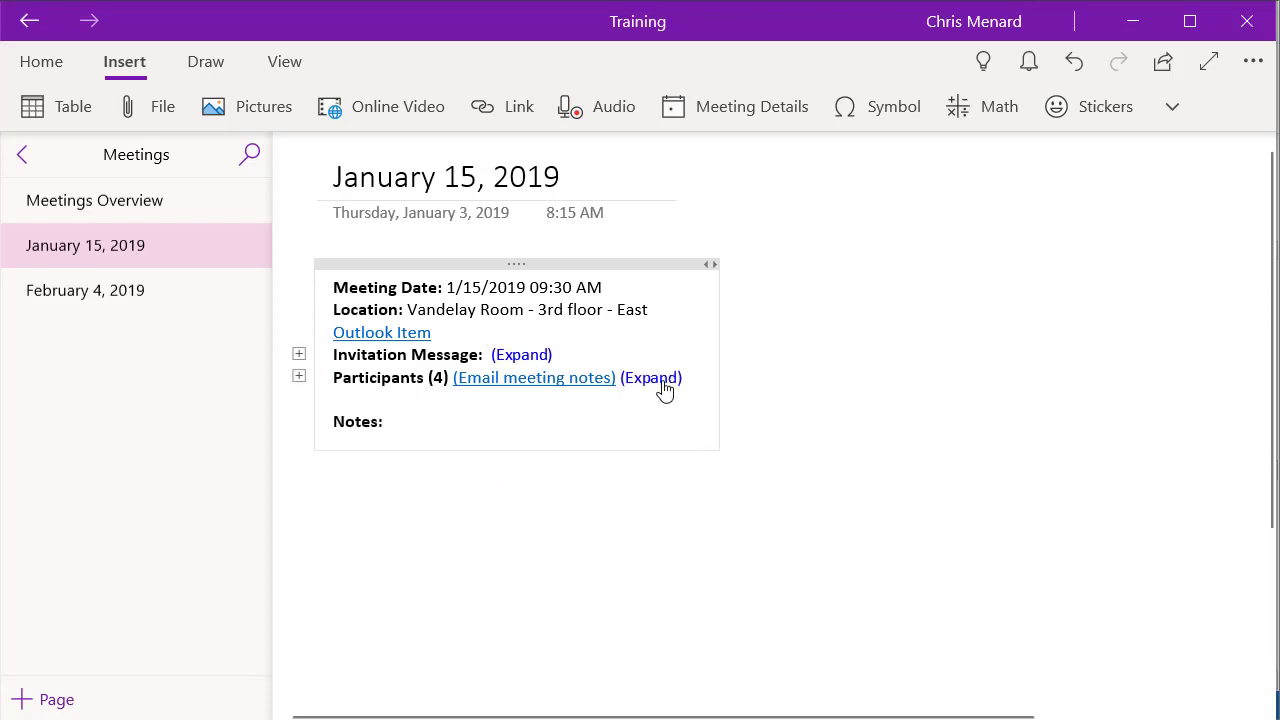
click(404, 427)
- Start an empty line beneath the Notes: label of the Staff Meeting details
key(Return)
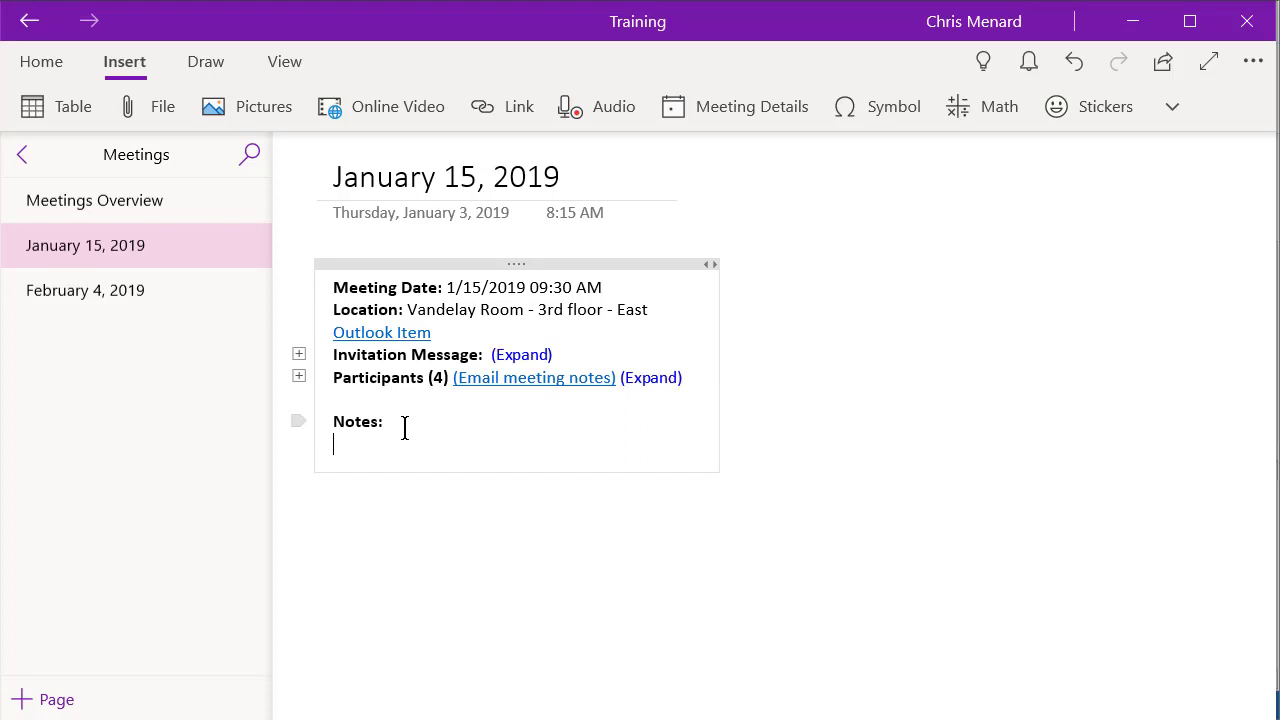